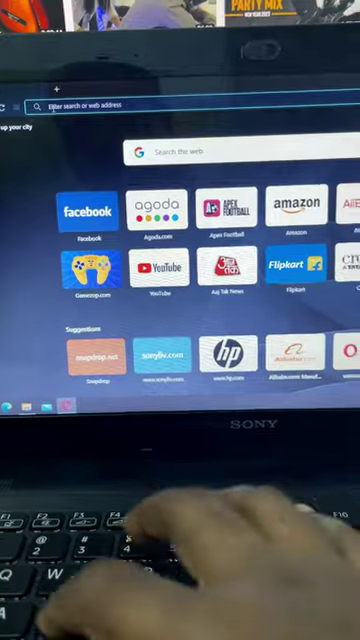
type("mo")
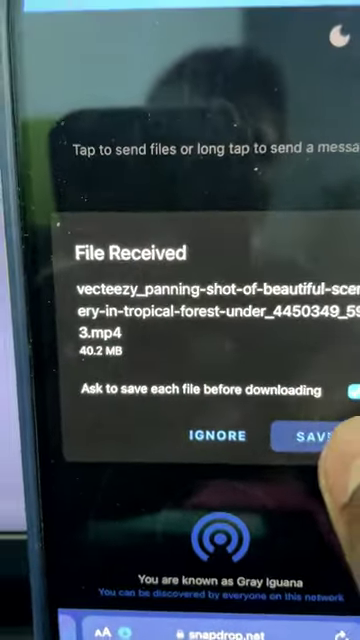
Step: Save the received tropical forest panning-shot video and confirm its download to the iPhone
left_click(276, 393)
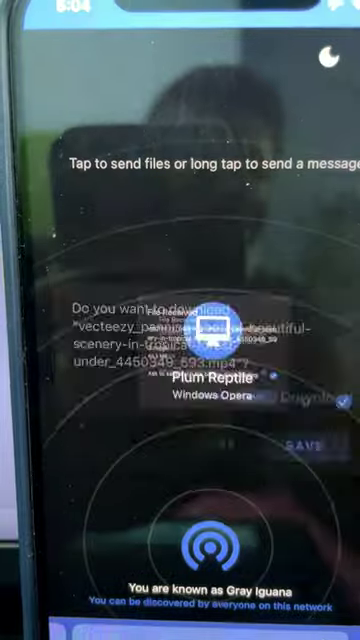
left_click(309, 409)
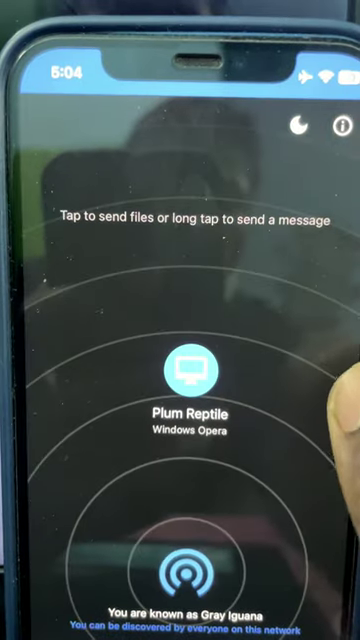